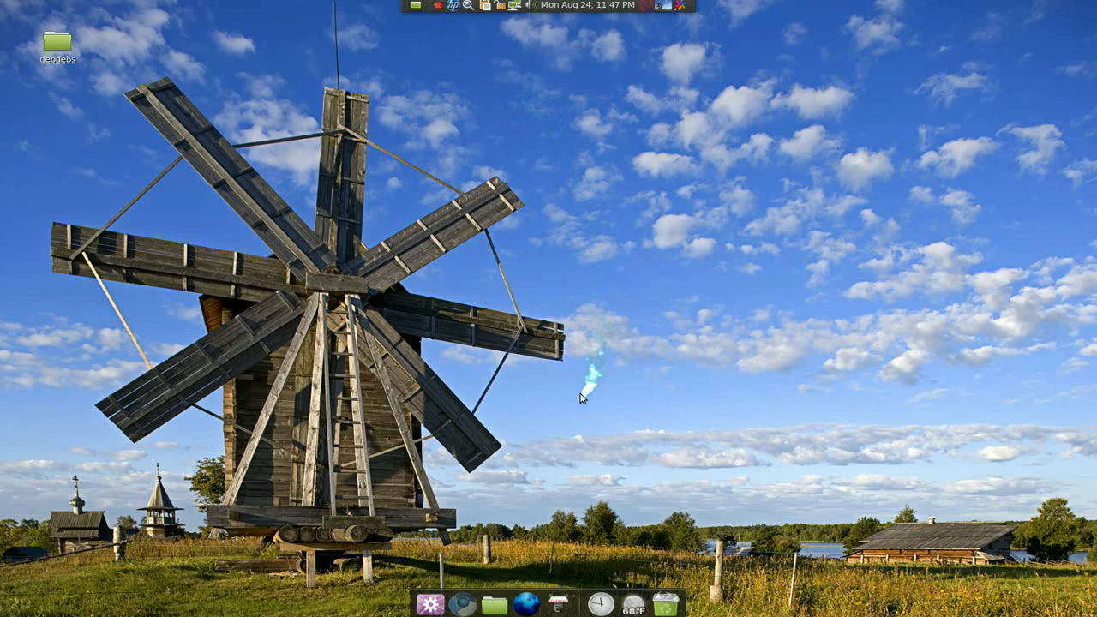
- Bring the browser forward showing the getdeb Pidgin 2.6.1 release page with its .deb download links
{"action": "left_click", "coordinate": [462, 605]}
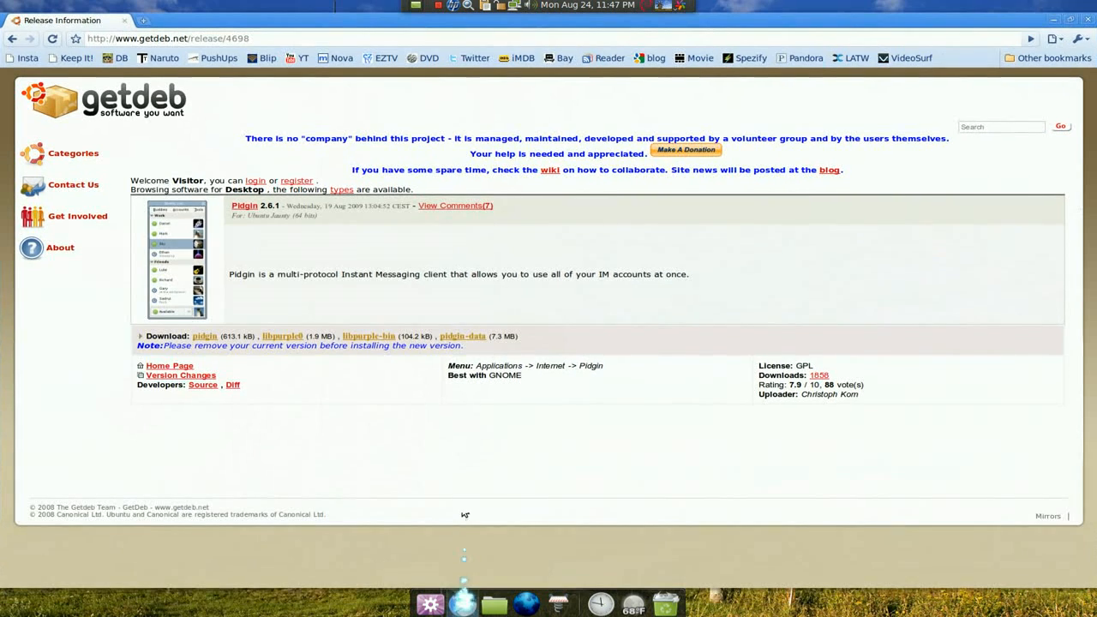
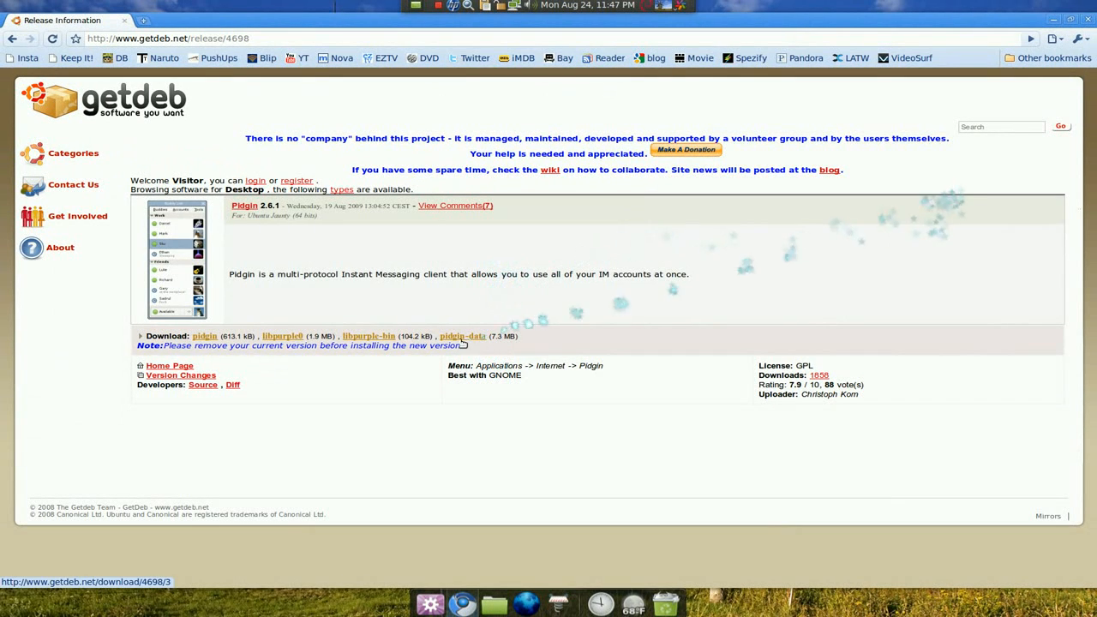
- Close the Chrome release page and open the debdebs folder from the desktop
{"action": "left_click", "coordinate": [1054, 19]}
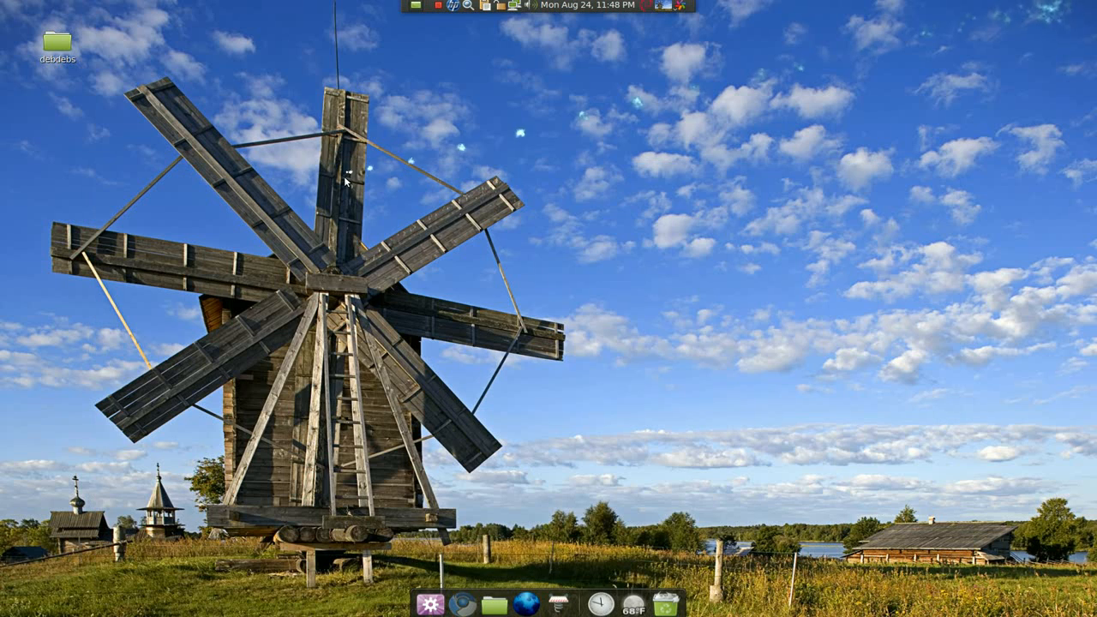
{"action": "double_click", "coordinate": [58, 43]}
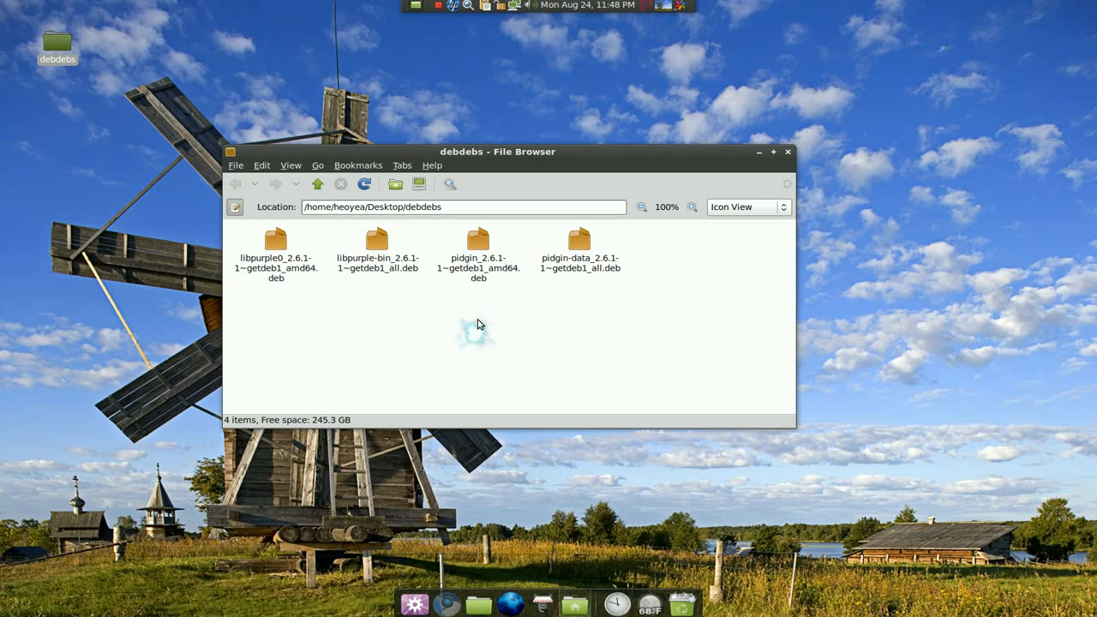
- Try installing the pidgin .deb alone, which fails on an unmet pidgin-data dependency
{"action": "left_click", "coordinate": [480, 270]}
{"action": "double_click", "coordinate": [480, 269]}
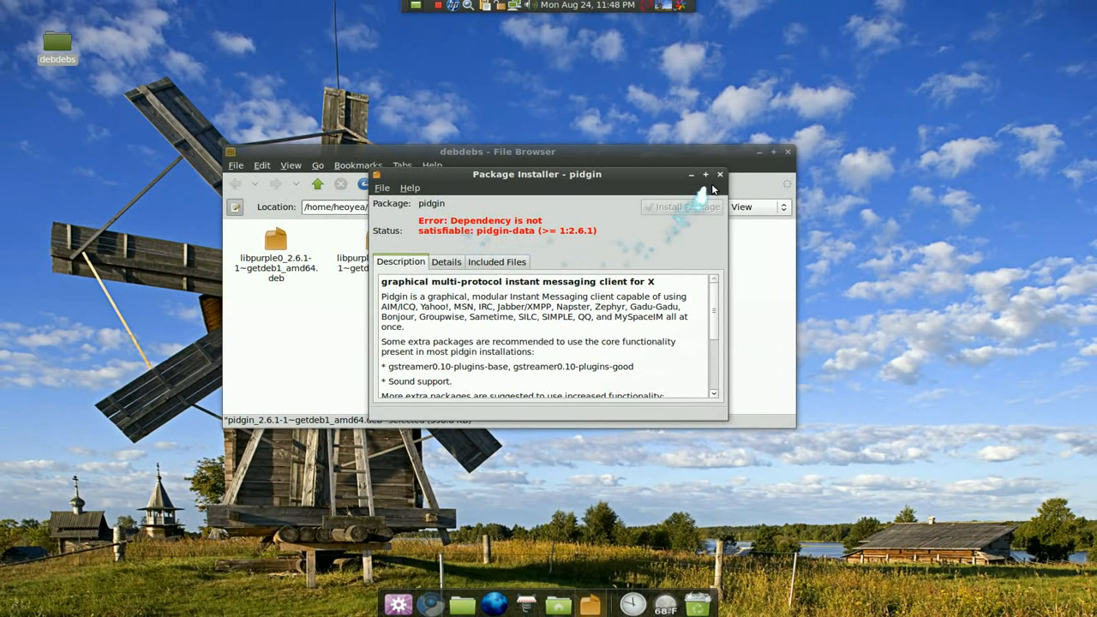
{"action": "left_click", "coordinate": [719, 180]}
- Load the pidgin-data .deb in the Package Installer instead
{"action": "left_click", "coordinate": [512, 368]}
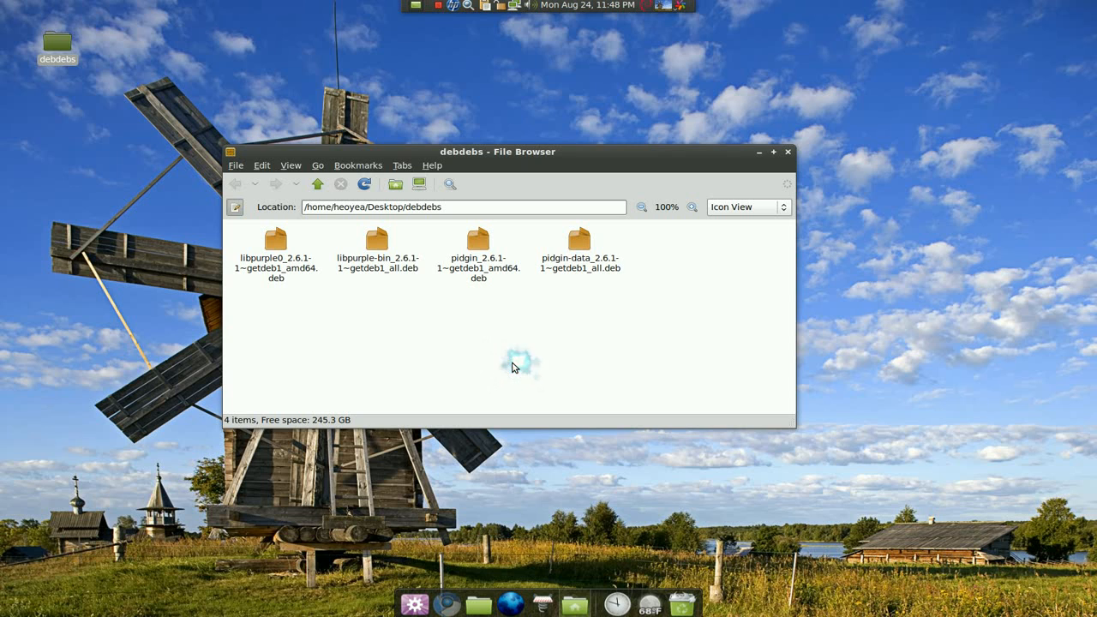
{"action": "double_click", "coordinate": [584, 268]}
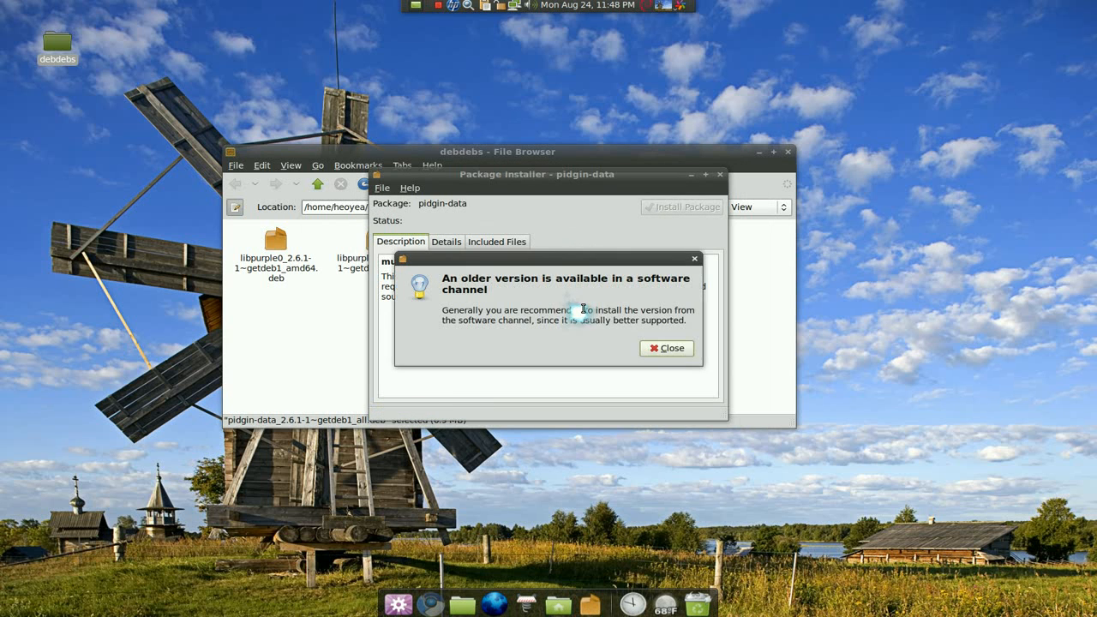
- Dismiss the older-version notice and start installing pidgin-data in GDebi
{"action": "left_click", "coordinate": [660, 346]}
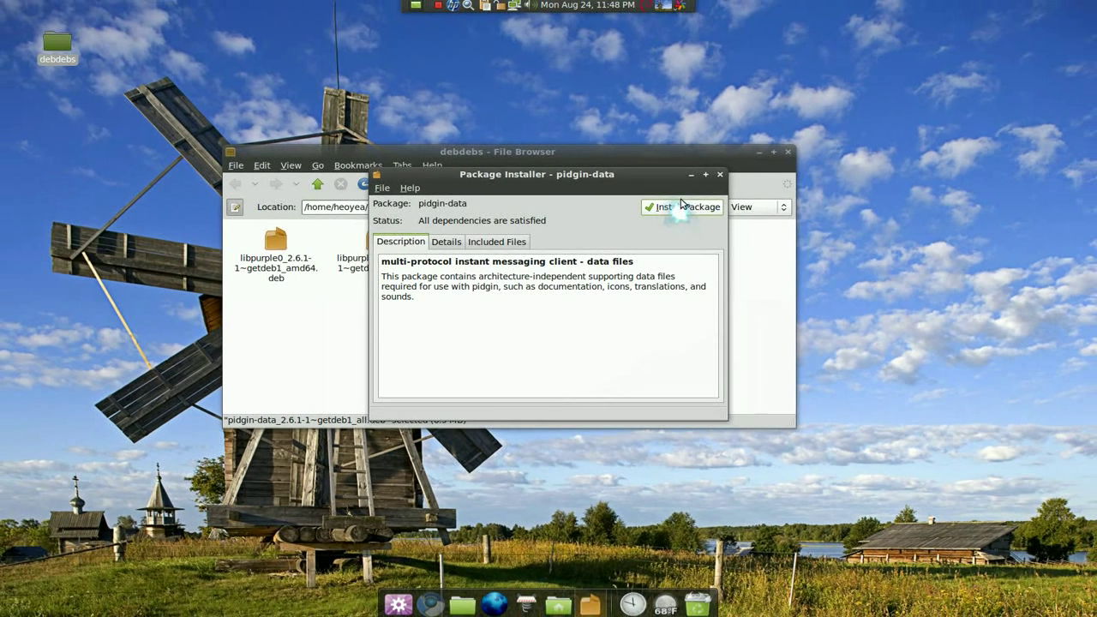
{"action": "left_click", "coordinate": [674, 211]}
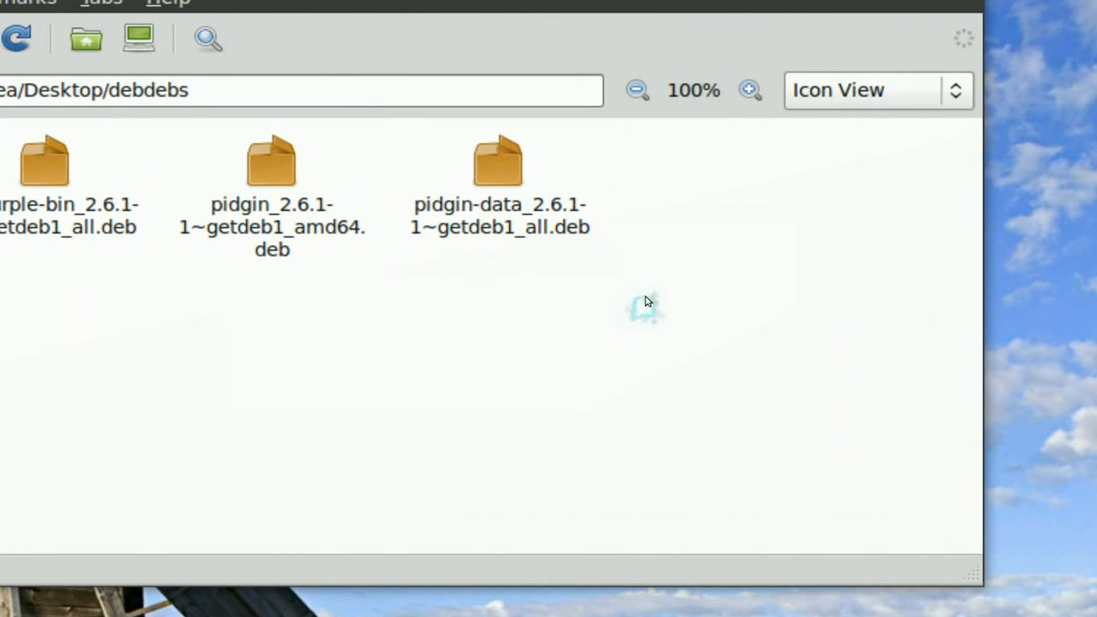
- Abandon GDebi and launch a terminal inside the debdebs folder
{"action": "right_click", "coordinate": [661, 245]}
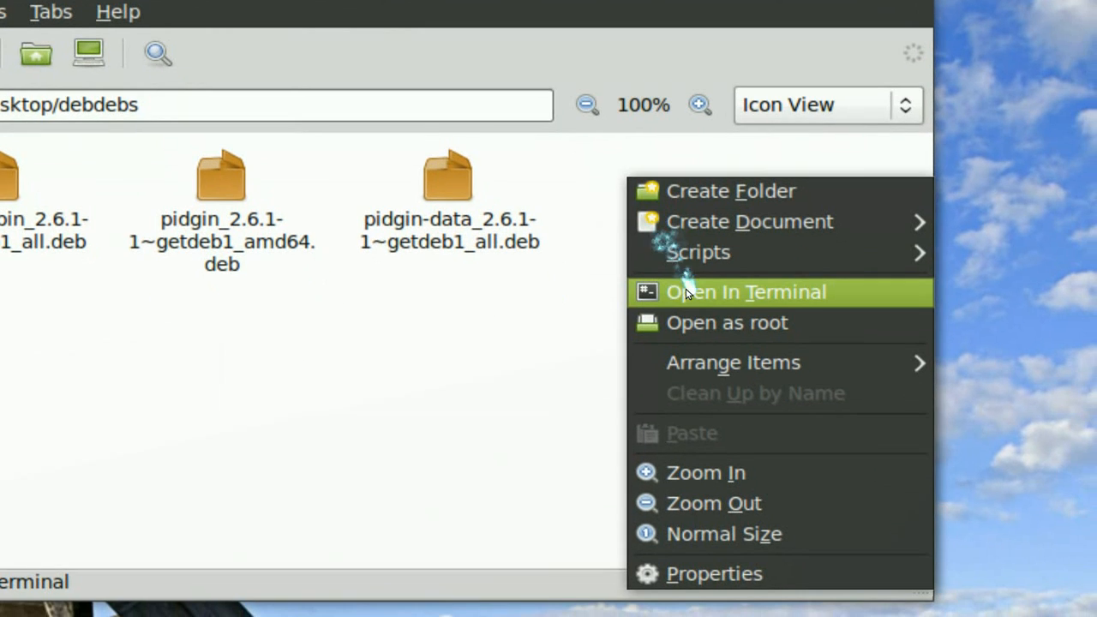
{"action": "left_click", "coordinate": [708, 294]}
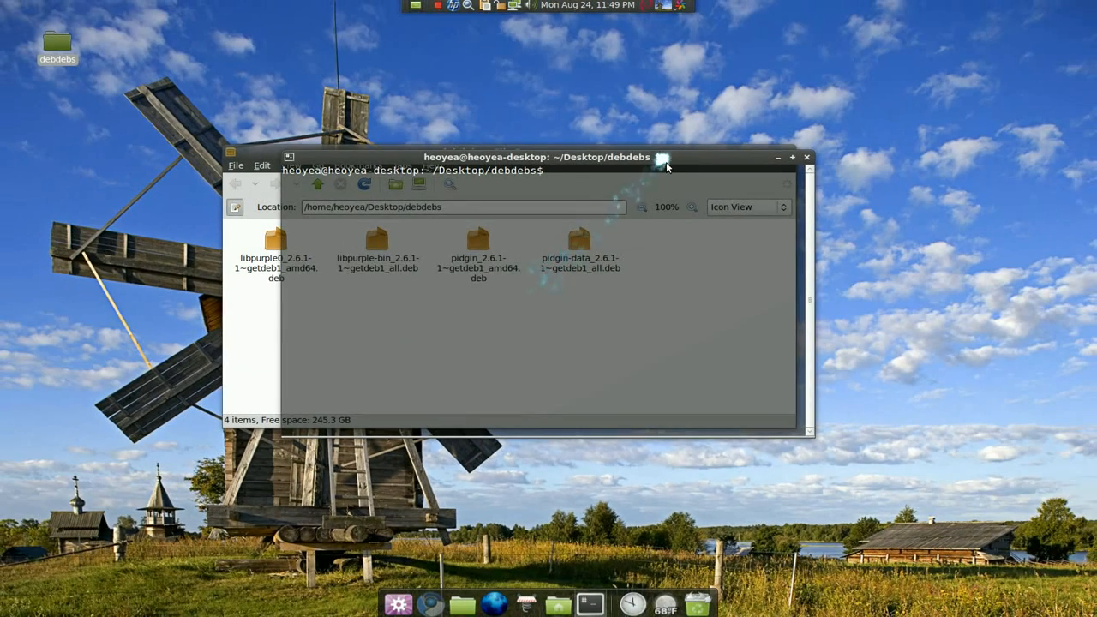
- Install all four packages at once with sudo dpkg -i *.deb, confirming the administrator password
{"action": "left_click", "coordinate": [760, 155]}
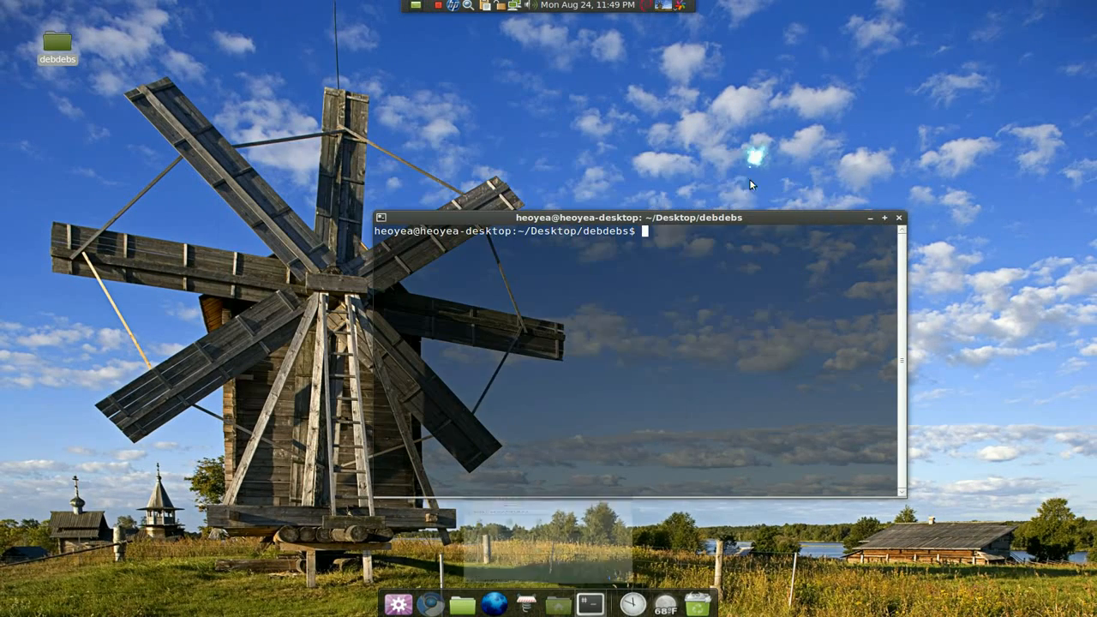
{"action": "left_click_drag", "start_coordinate": [717, 215], "coordinate": [656, 124]}
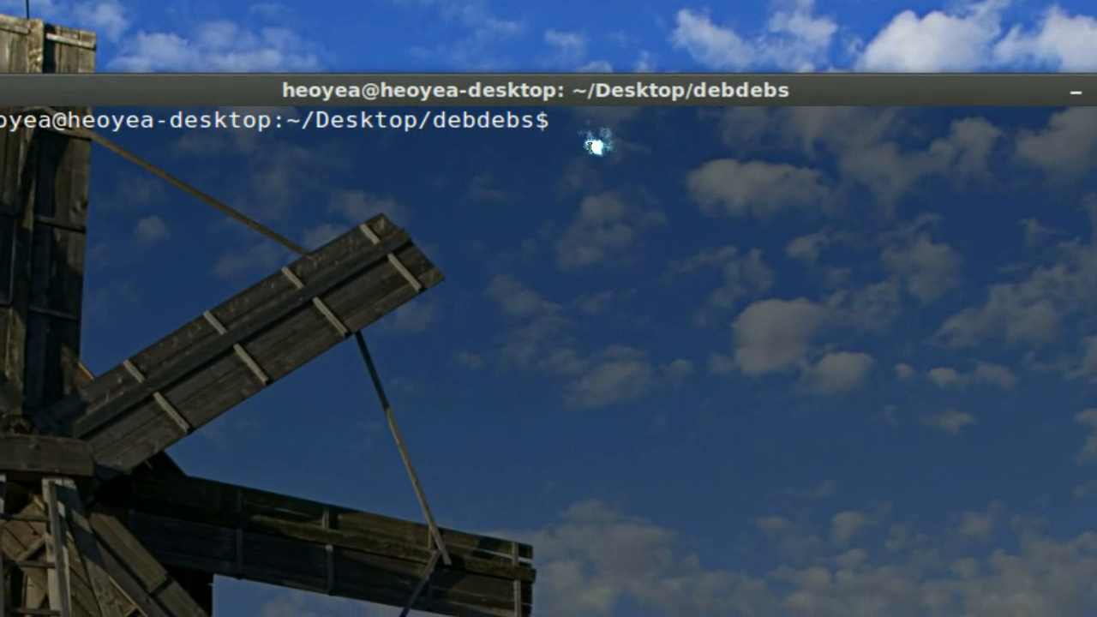
{"action": "type", "text": "sudo dpkg -i *.deb"}
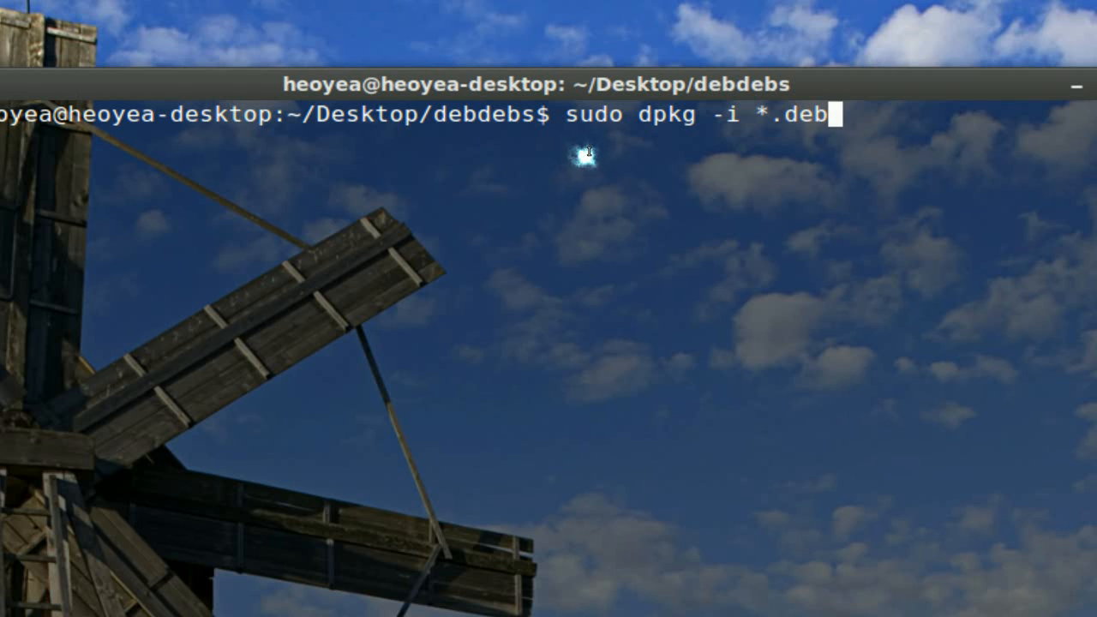
{"action": "key", "text": "Return"}
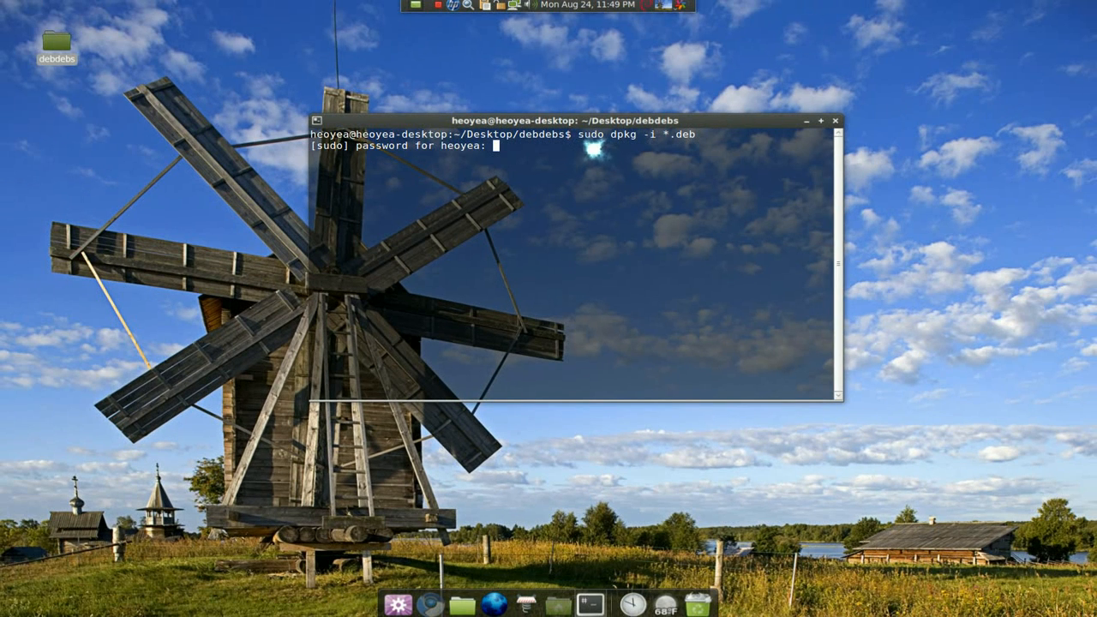
{"action": "key", "text": "Return"}
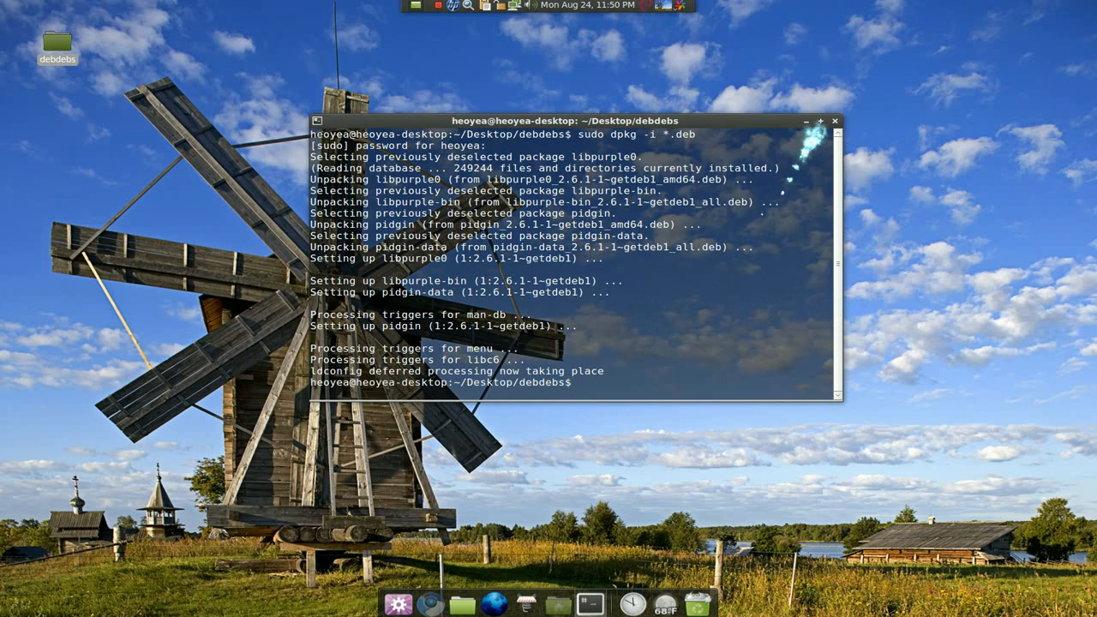
- Close the terminal, leaving the desktop with Pidgin installed
{"action": "left_click", "coordinate": [836, 120]}
{"action": "left_click", "coordinate": [679, 213]}
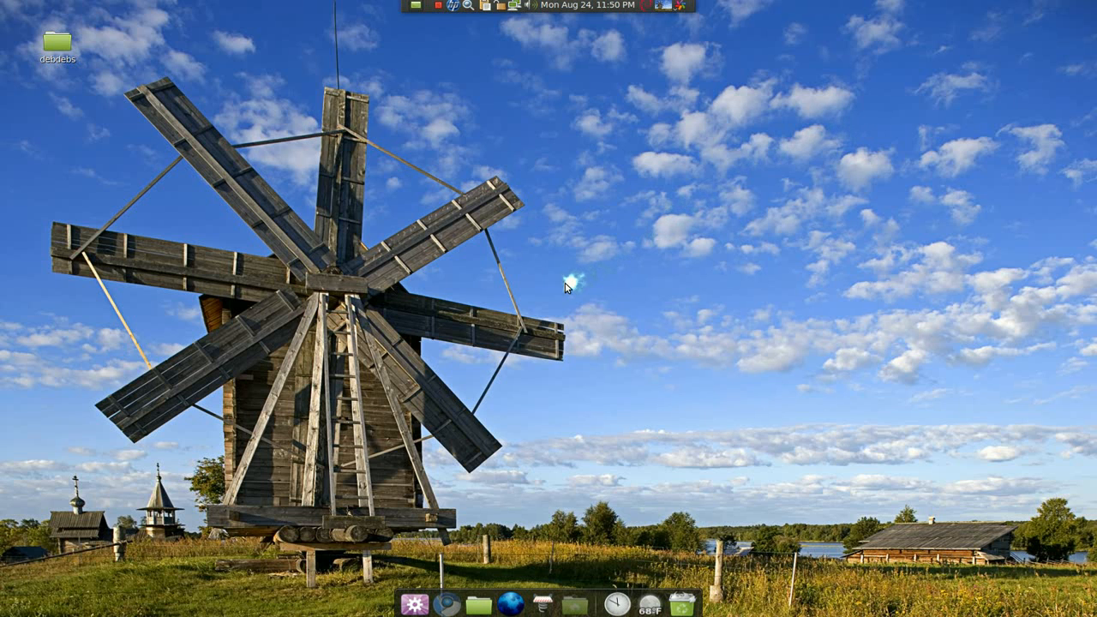